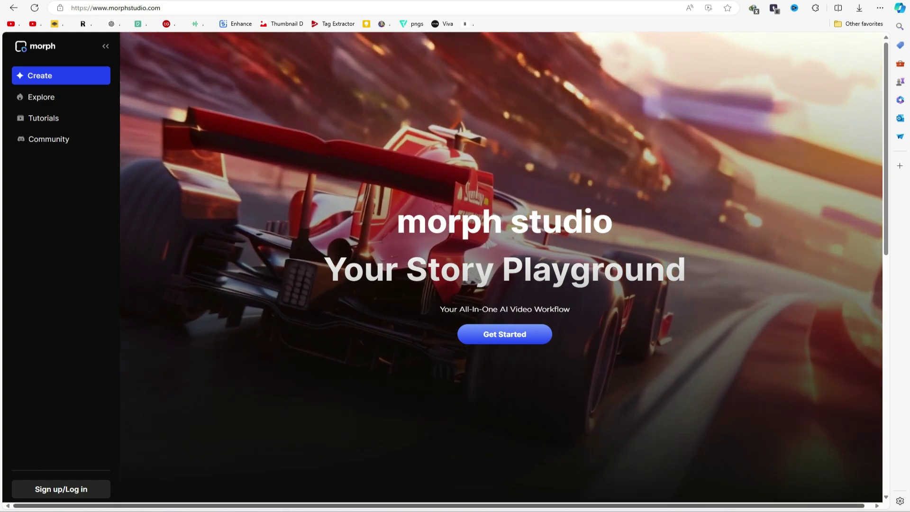
Step: Sign in to Morph Studio from the landing page using a Google account
scroll(329, 128, "down", 10)
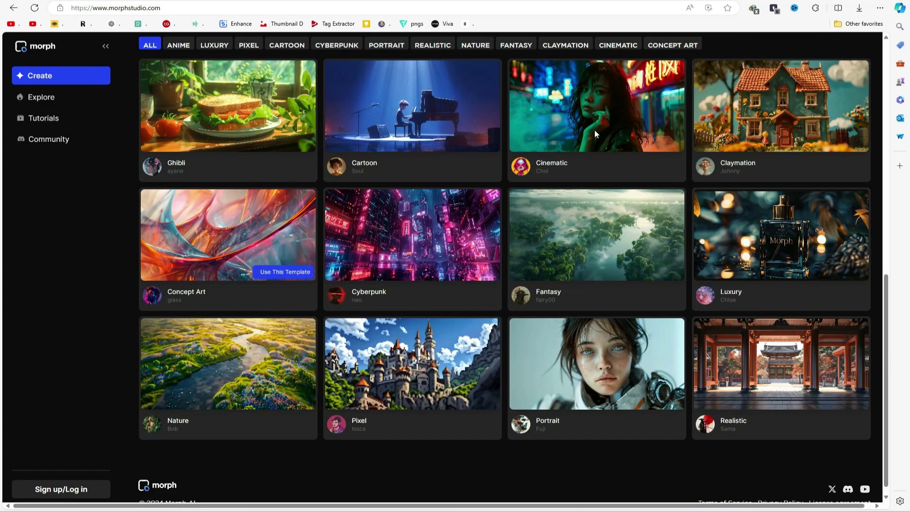
scroll(716, 189, "down", 1)
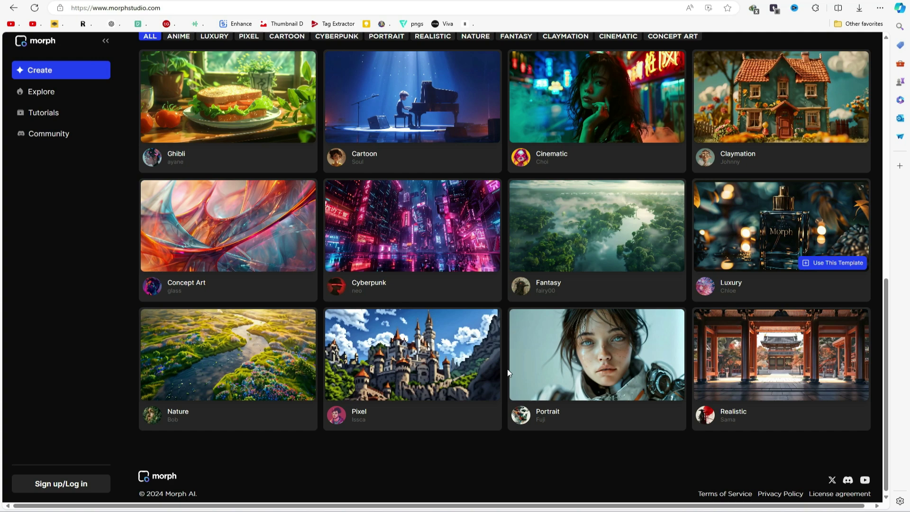
scroll(493, 204, "up", 1)
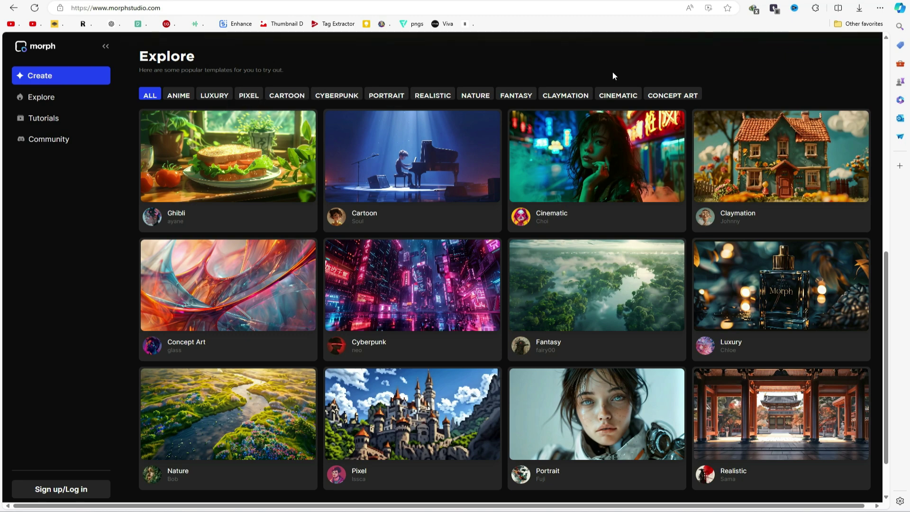
scroll(429, 332, "up", 4)
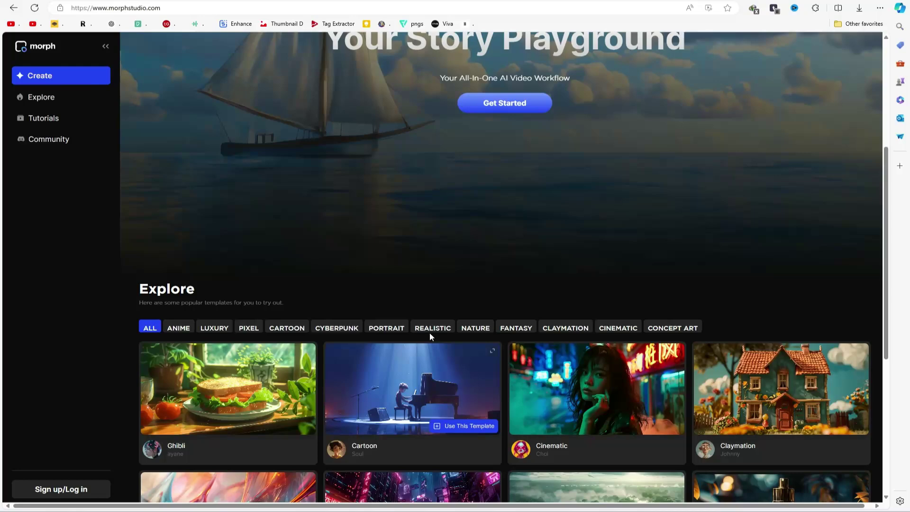
scroll(429, 333, "up", 4)
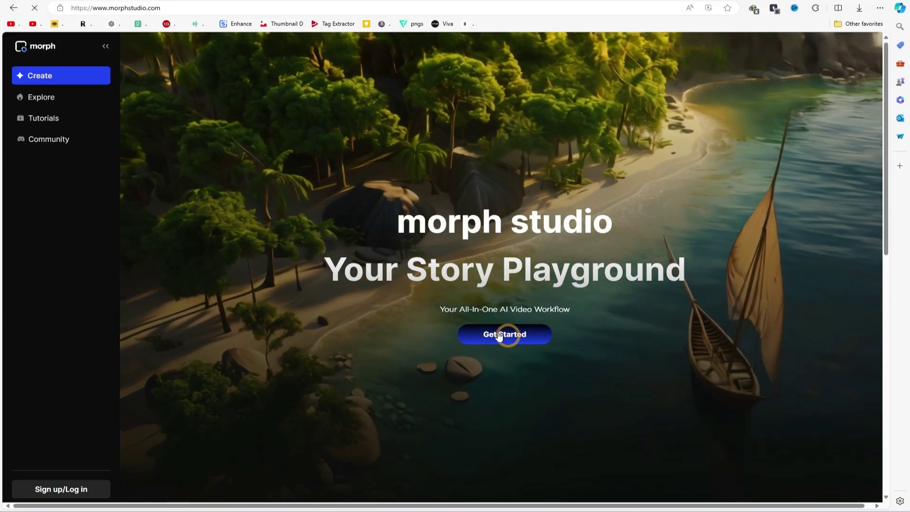
left_click(501, 336)
left_click(469, 197)
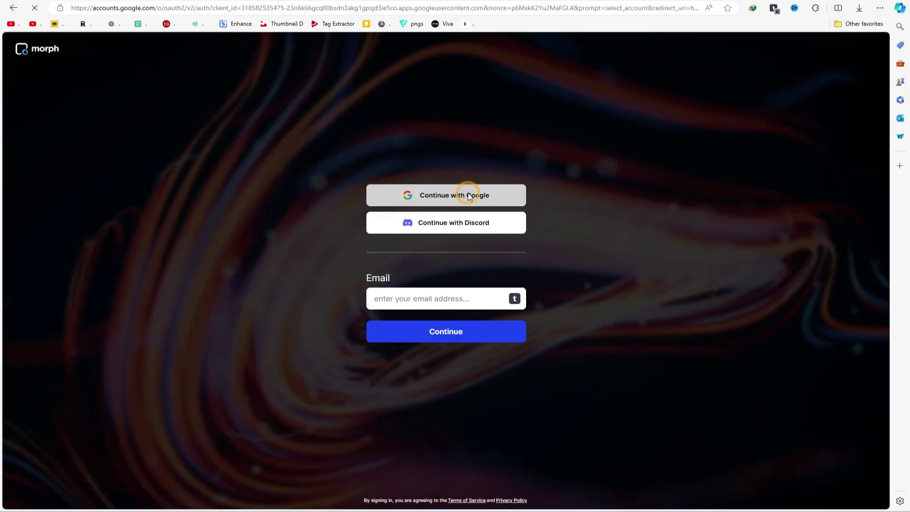
left_click(495, 234)
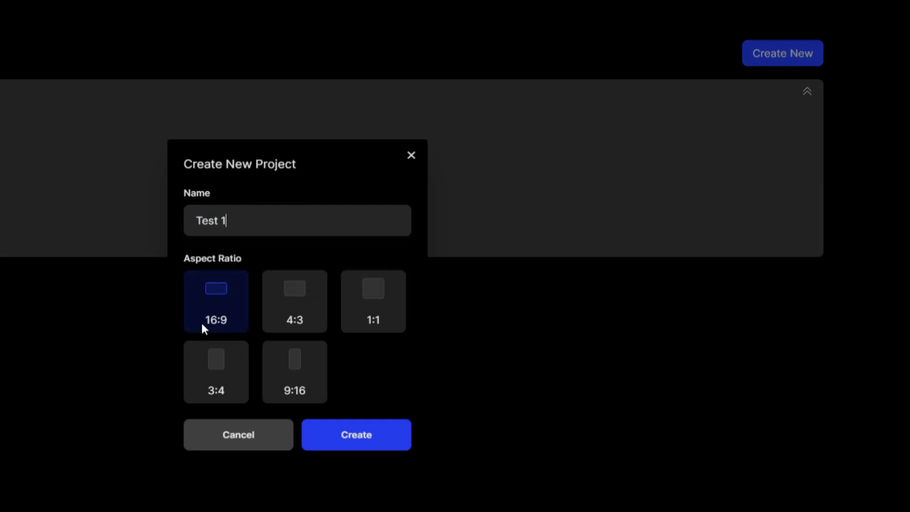
left_click(293, 310)
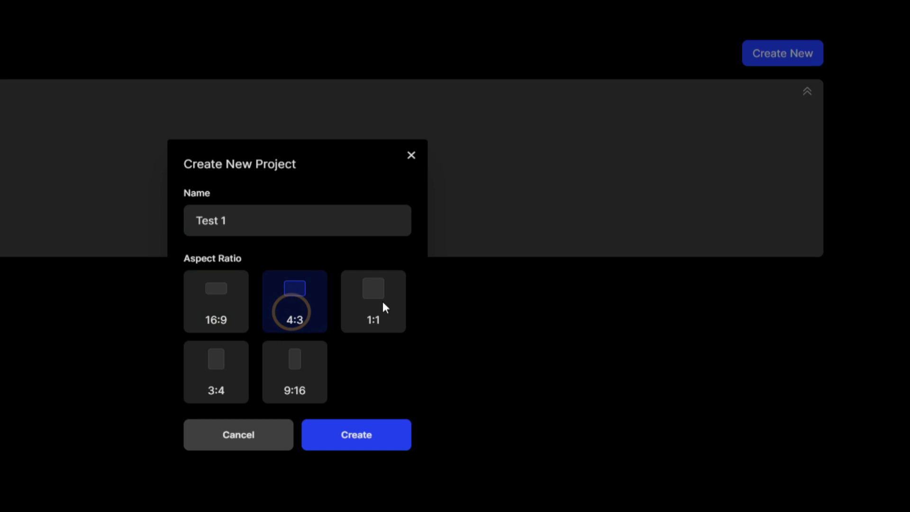
left_click(382, 302)
left_click(202, 374)
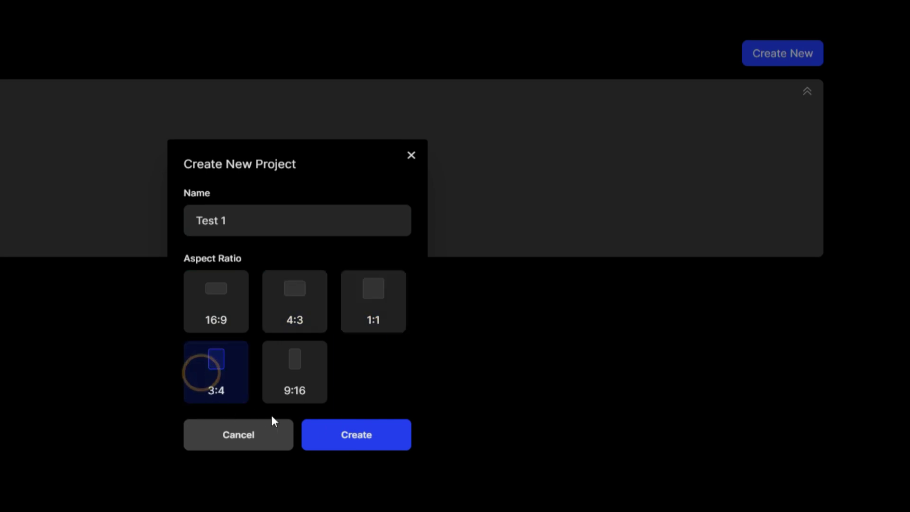
left_click(315, 382)
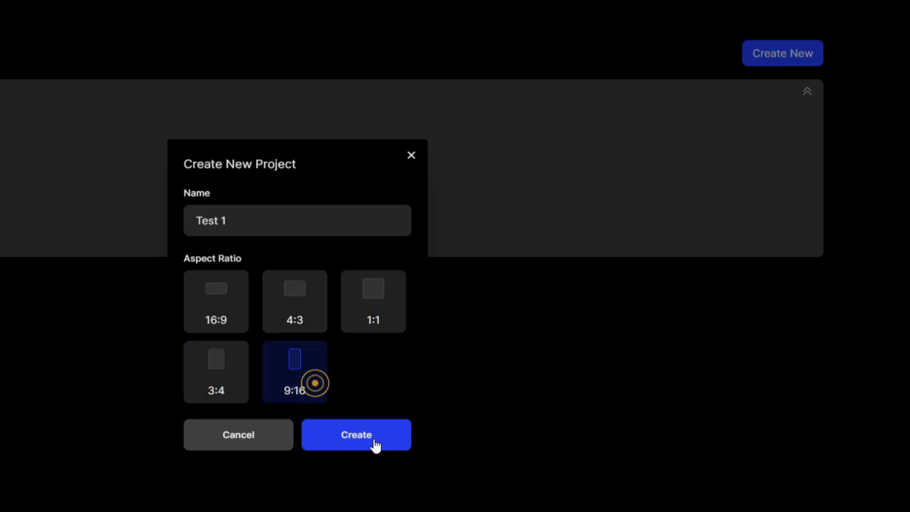
left_click(214, 299)
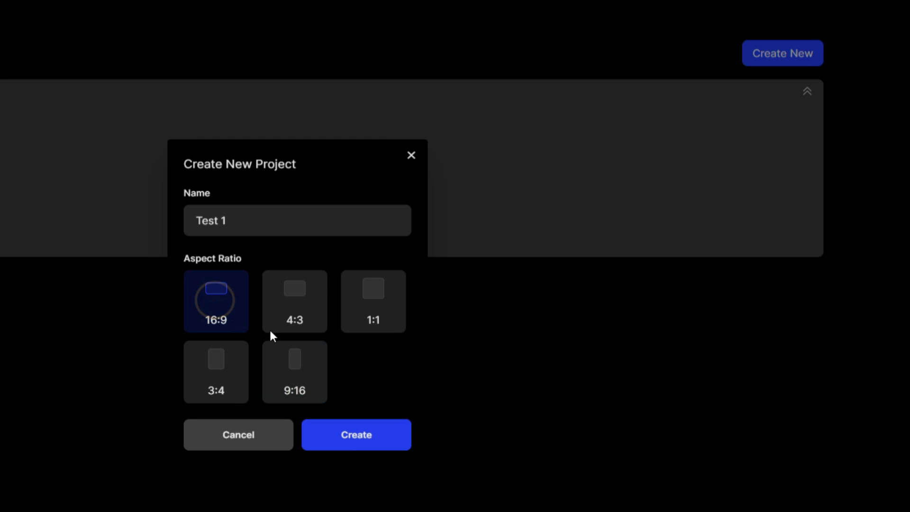
Step: Create the Test 1 project and switch Shot 1's model to Video-to-Video-Morph-0.1
left_click(356, 436)
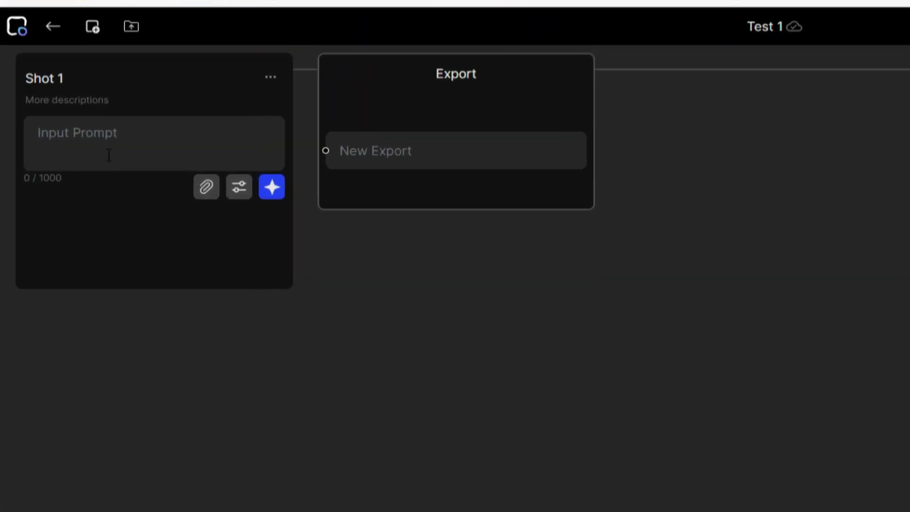
left_click(90, 139)
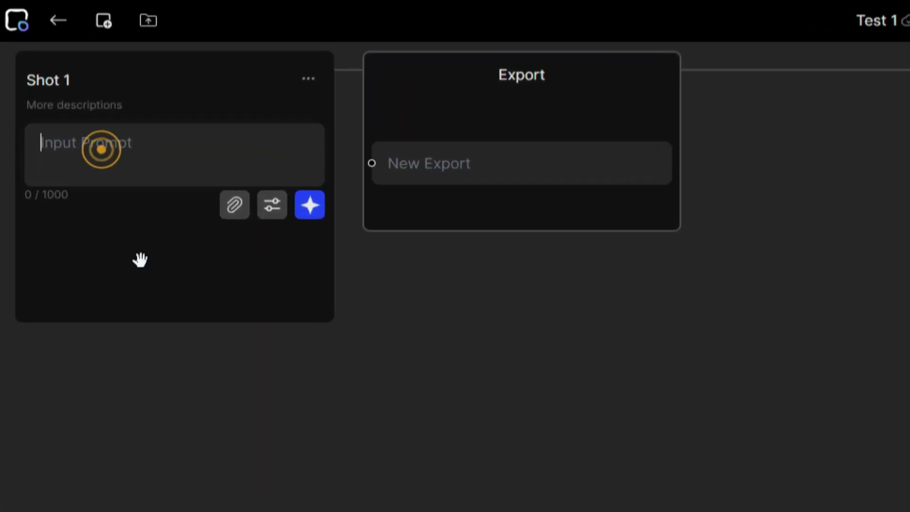
left_click(273, 206)
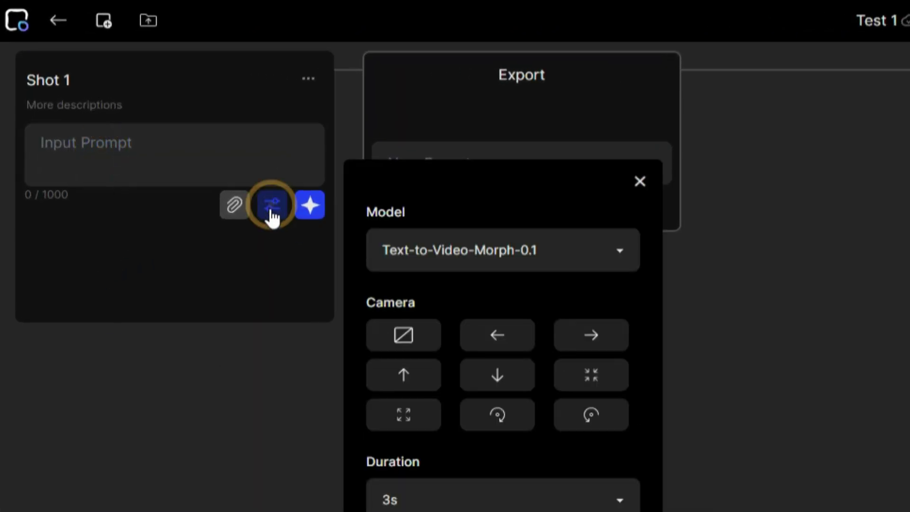
left_click(607, 249)
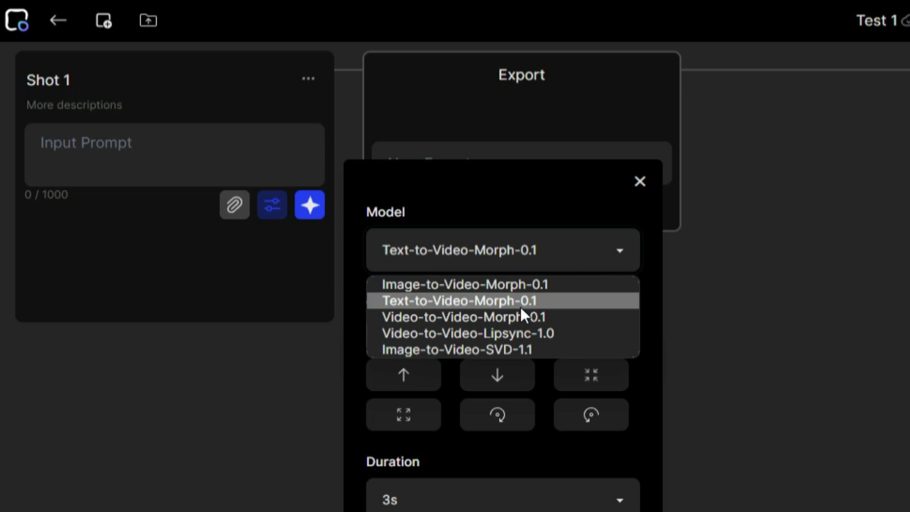
left_click(511, 317)
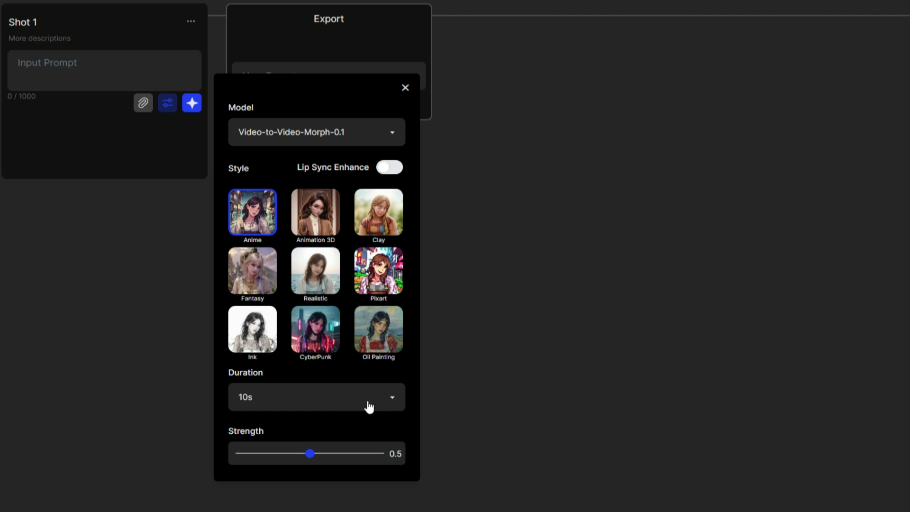
left_click(388, 411)
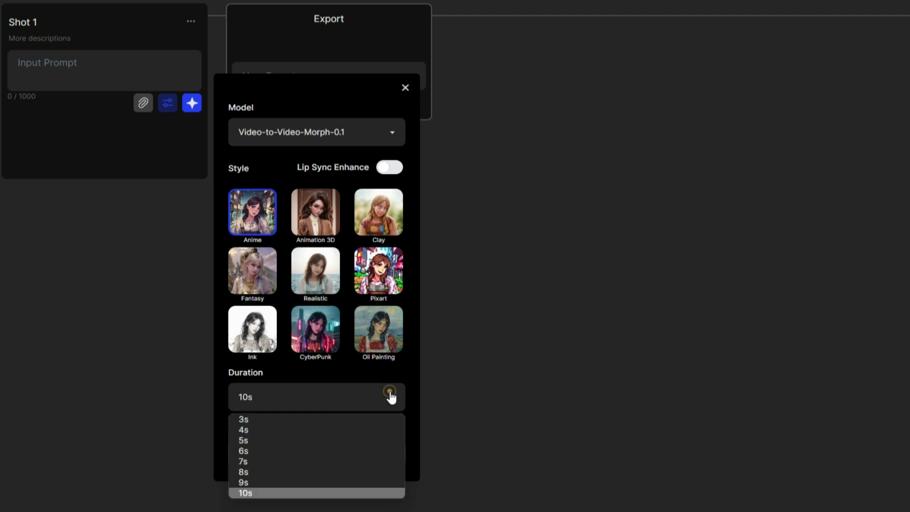
left_click(286, 491)
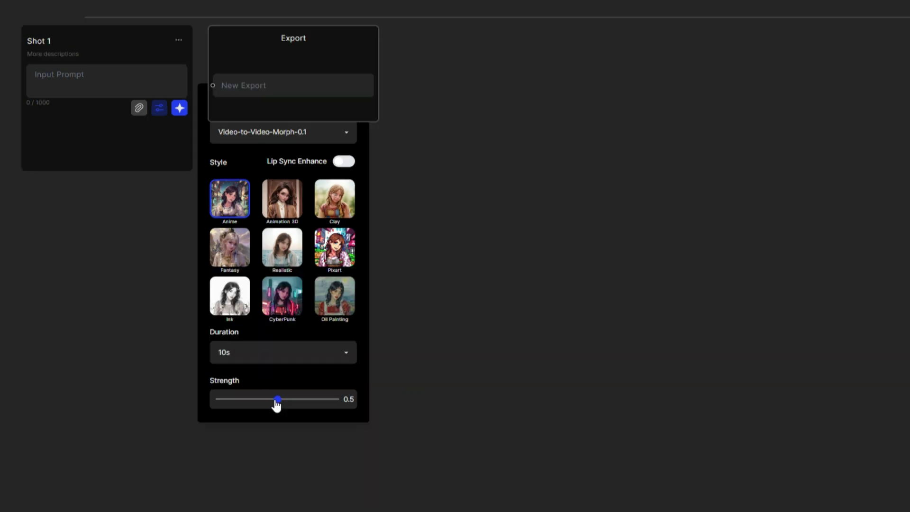
Step: Attach 0611.mp4 to Shot 1 and generate it in Anime style after trying Animation 3D and Clay
left_click(138, 109)
double_click(150, 26)
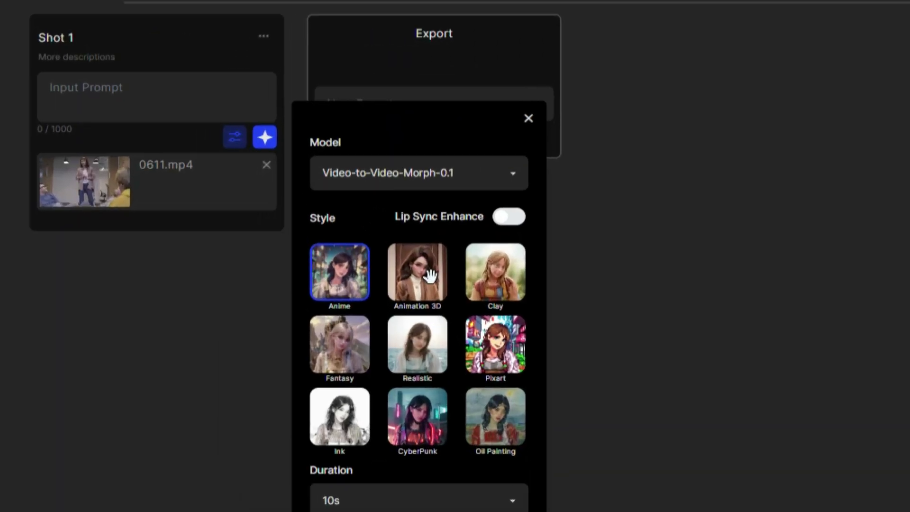
left_click(290, 201)
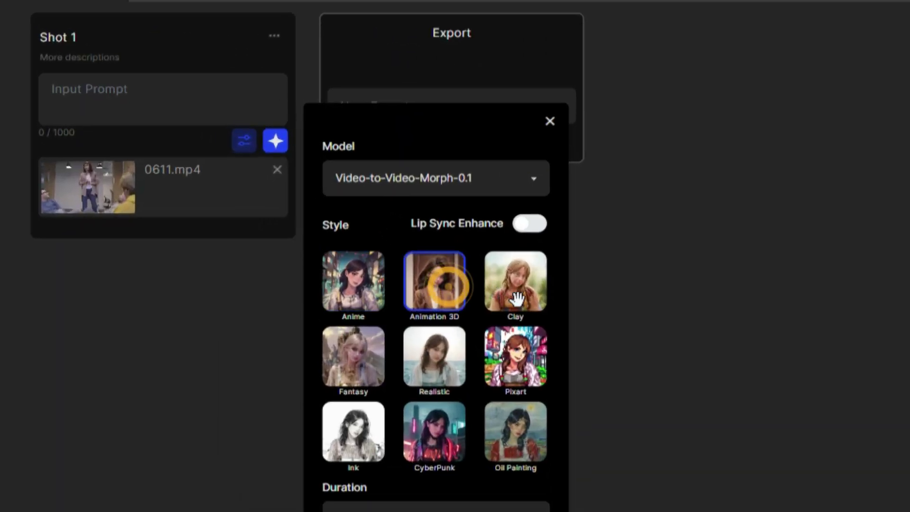
left_click(323, 208)
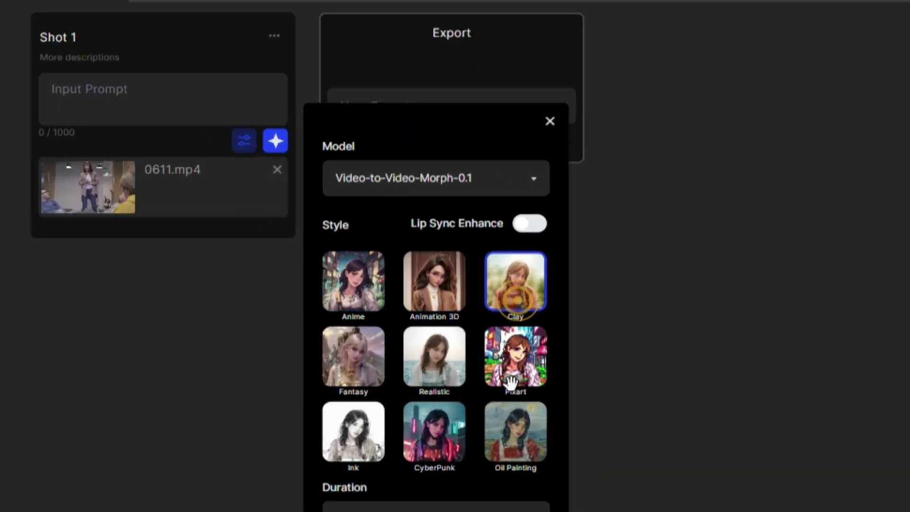
left_click(352, 290)
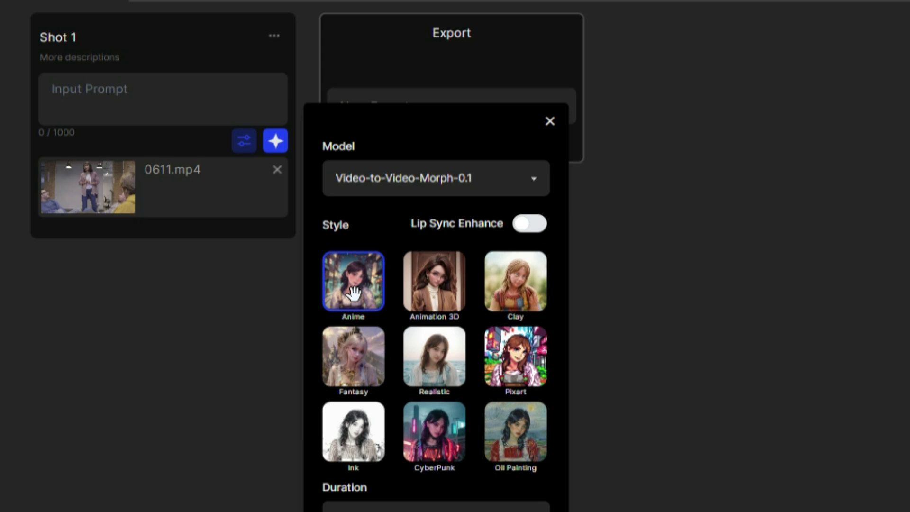
left_click(276, 140)
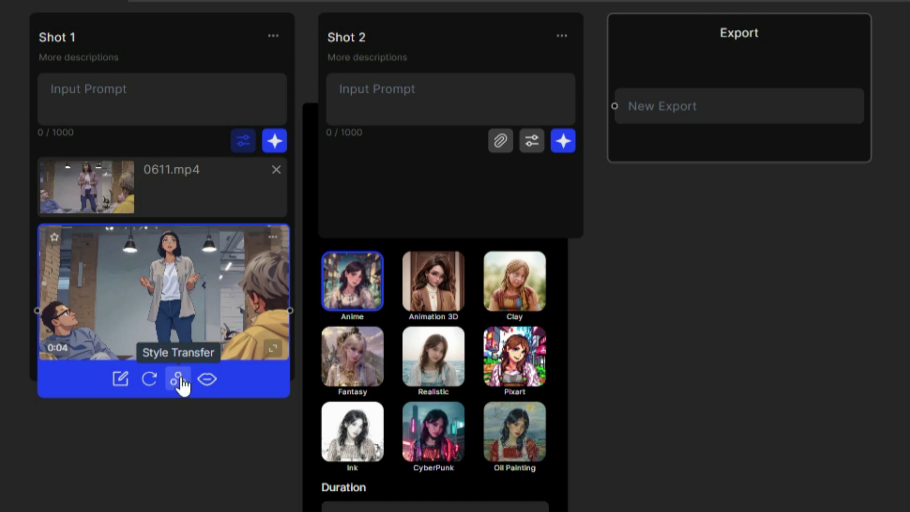
Step: Check Shot 1's lip-sync Upload/Generate Voice options, then close them
left_click(207, 380)
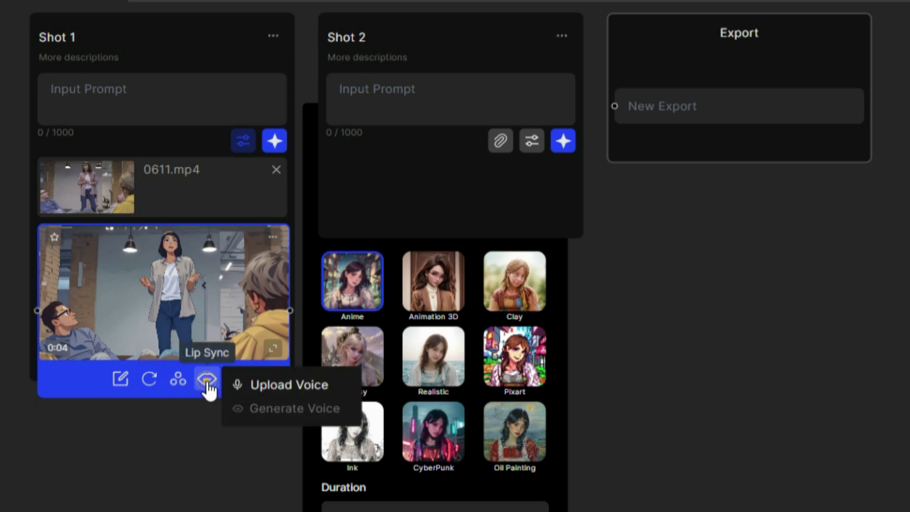
left_click(207, 379)
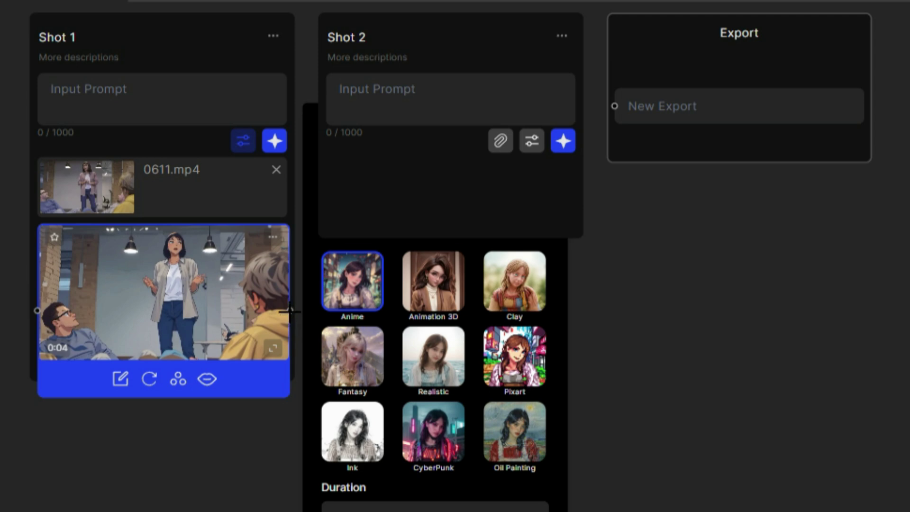
Step: Wire Shot 1's anime clip into New Export and download the exported clip
left_click_drag(290, 309, 615, 106)
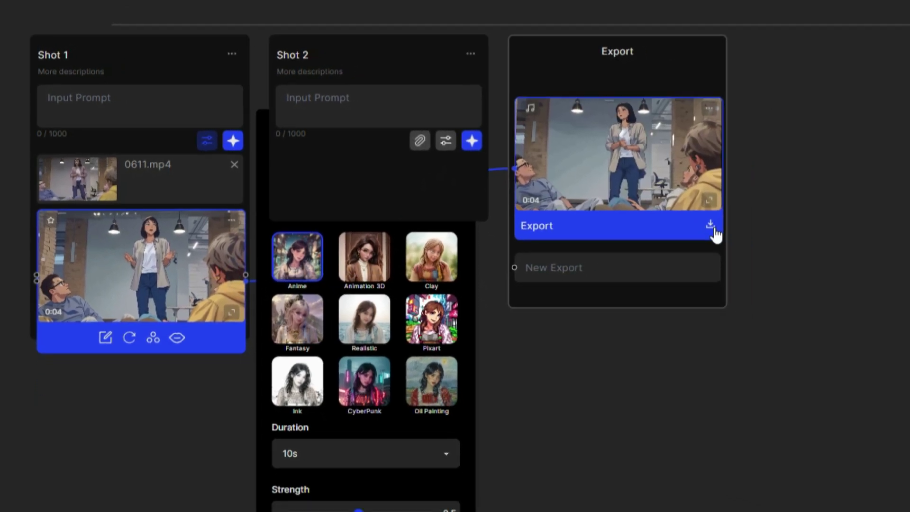
left_click(853, 243)
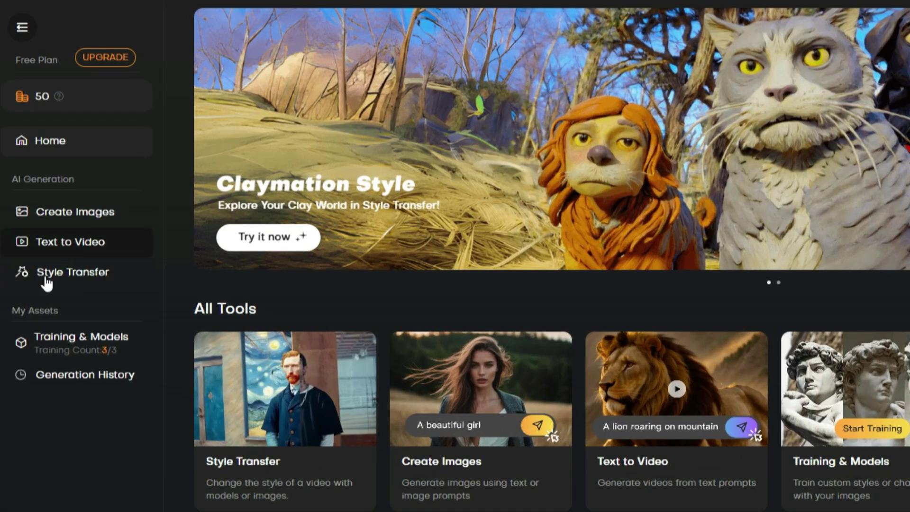
Step: Open LensGo AI's Style Transfer tool from the left sidebar
left_click(66, 279)
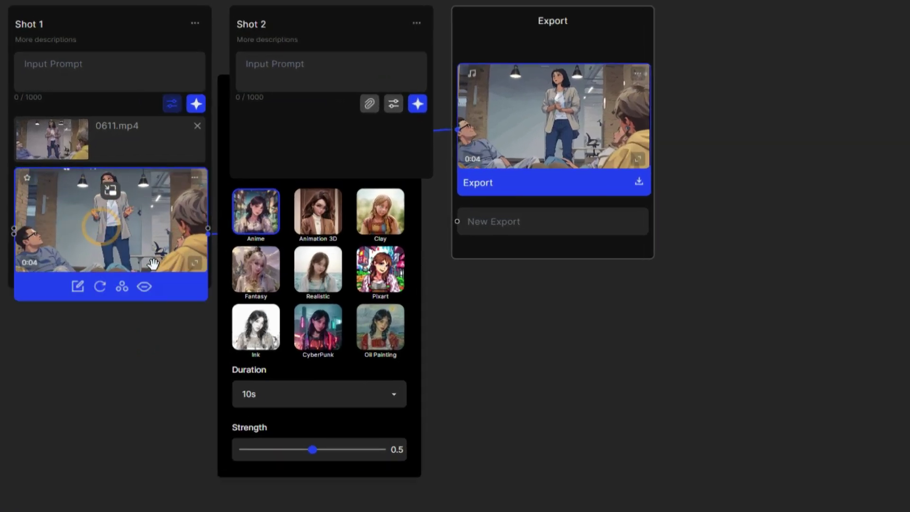
Step: Upload the lipsync test audio file as Shot 1's lip-sync voice
left_click(144, 288)
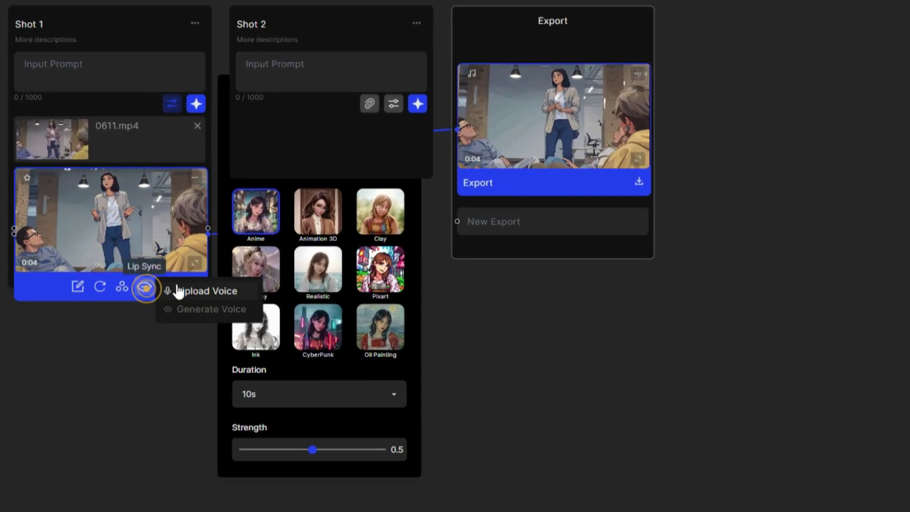
left_click(185, 289)
left_click(618, 213)
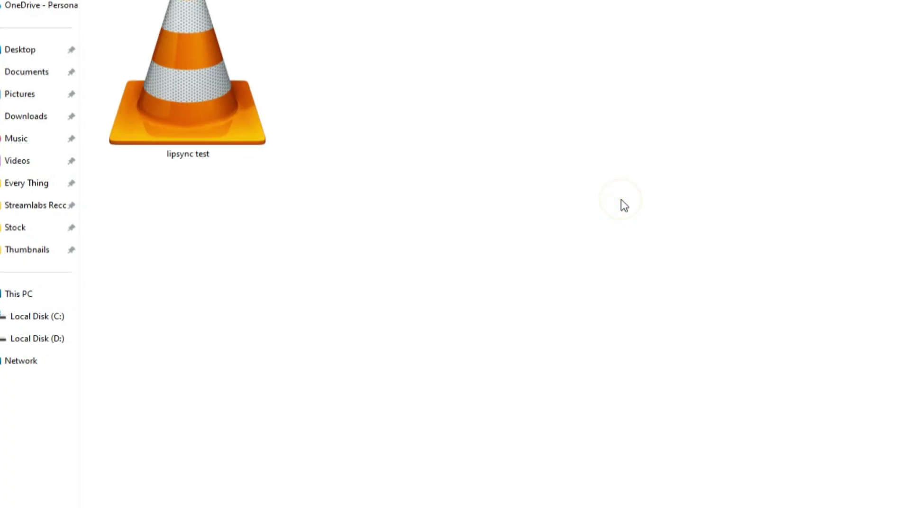